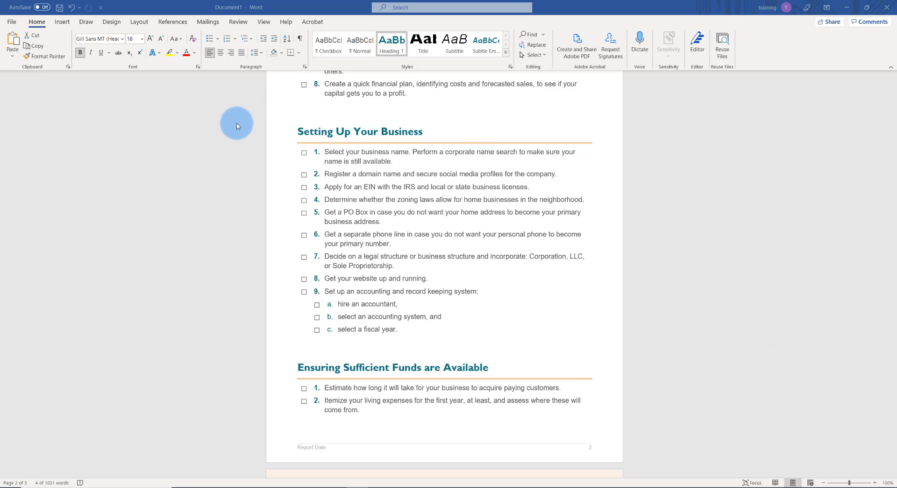
Step: Start saving the business checklist document so Word proposes the name HOME on OneDrive
left_click(60, 8)
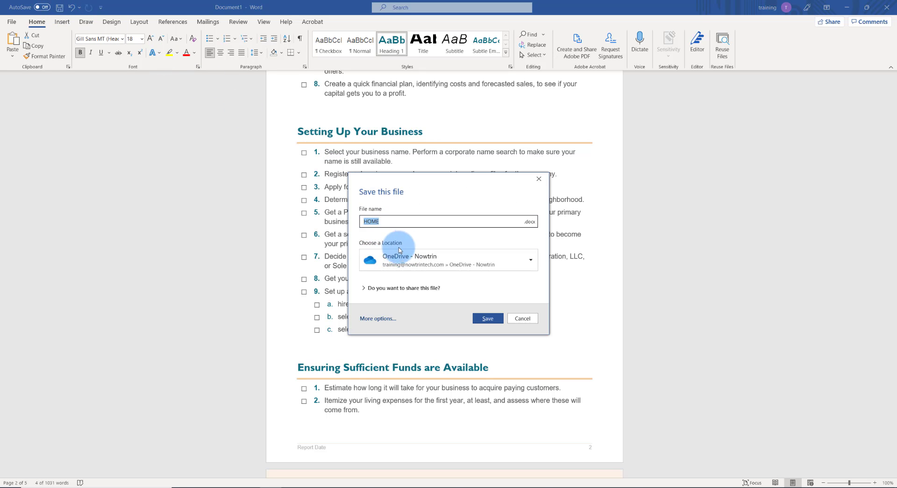
Step: Expand the save locations list to show OneDrive, Documents and more locations
left_click(529, 260)
left_click(532, 260)
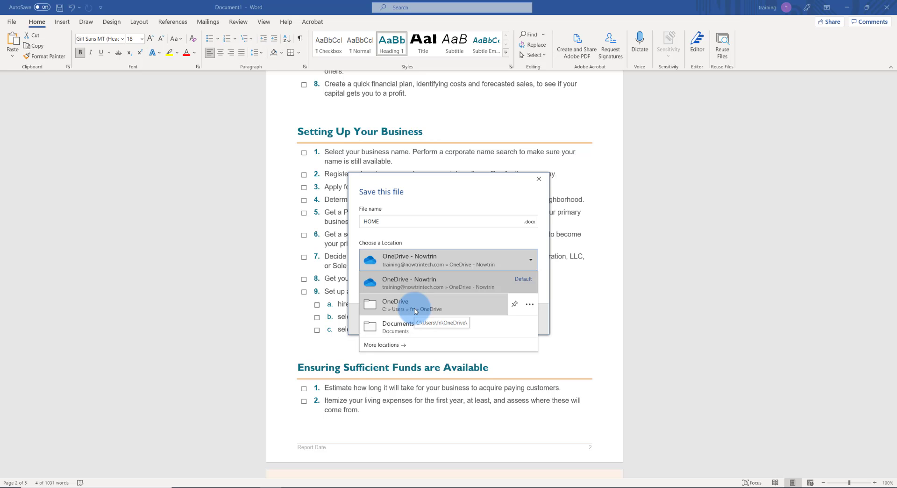
left_click(530, 304)
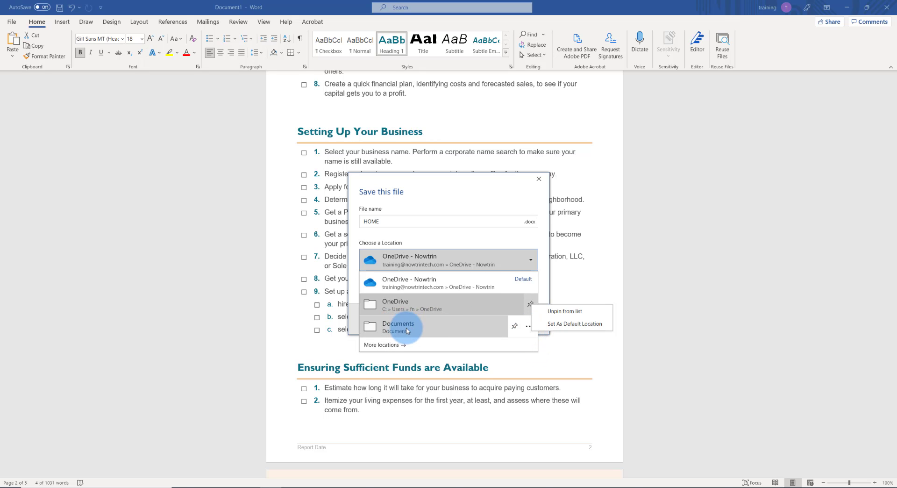
left_click(463, 307)
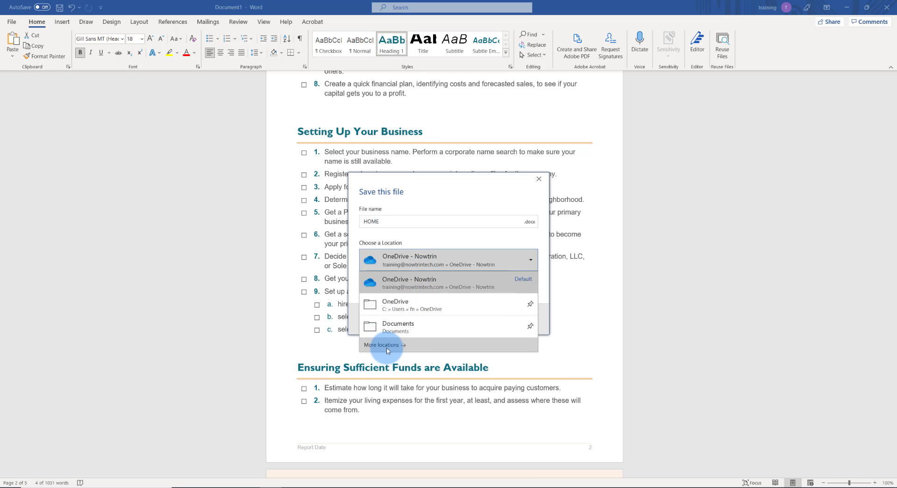
Step: Save HOME.docx into the Word Docs folder on the Desktop
left_click(386, 346)
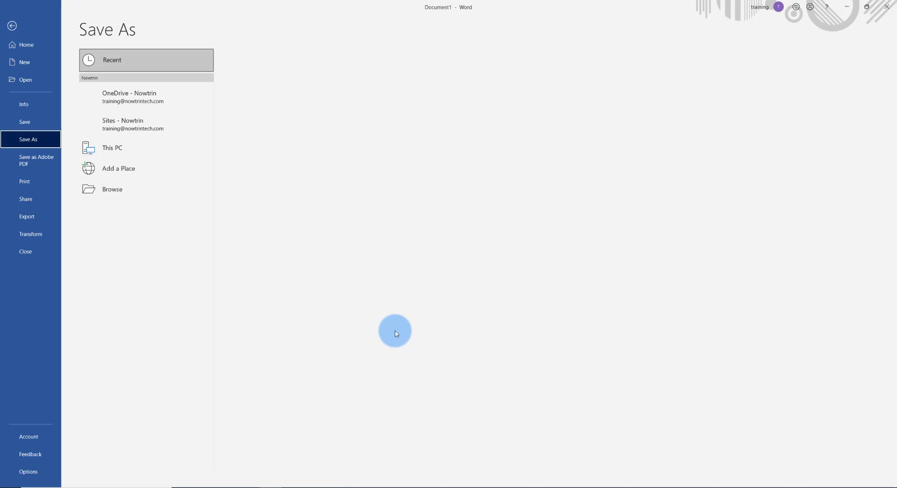
left_click(104, 192)
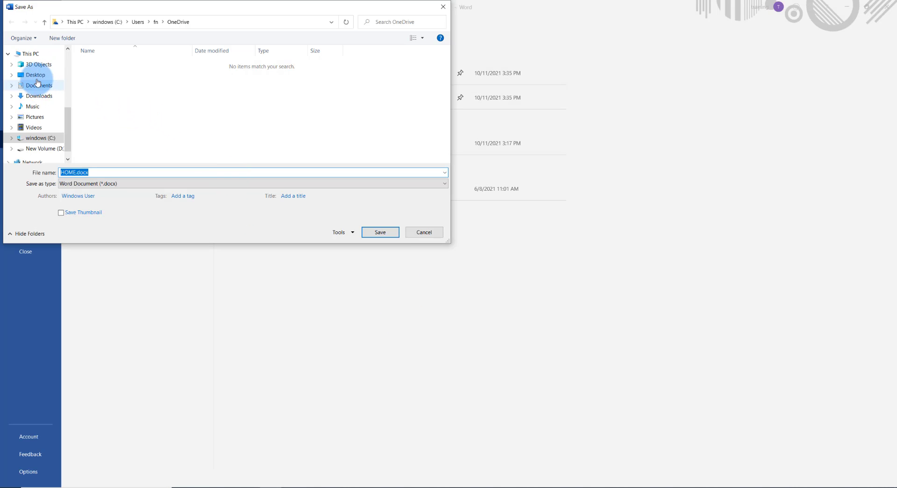
left_click(36, 75)
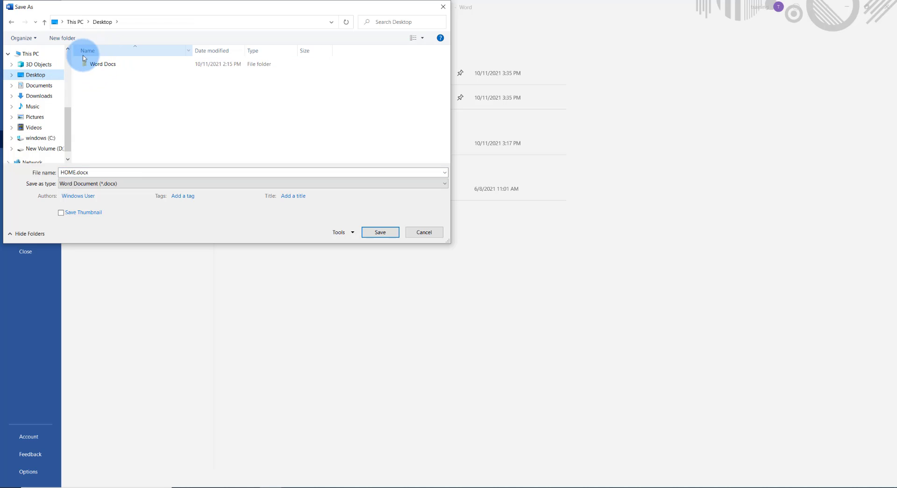
double_click(107, 66)
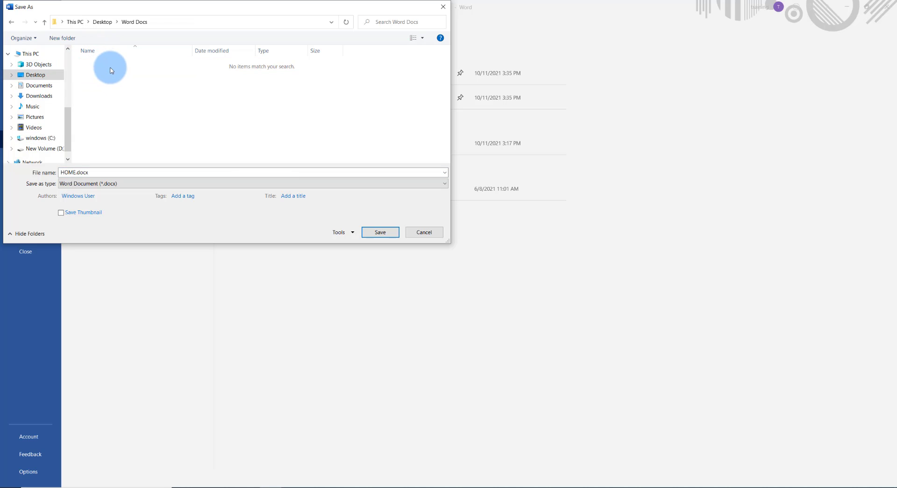
left_click(377, 236)
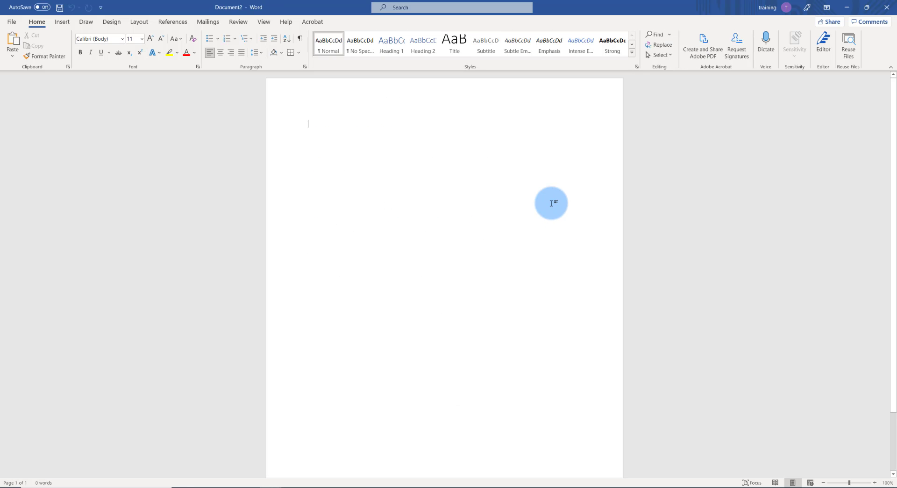
Step: Type 'hjg' in the new document and set Desktop's Word Docs as the default save location
type("hjgfjgfhj")
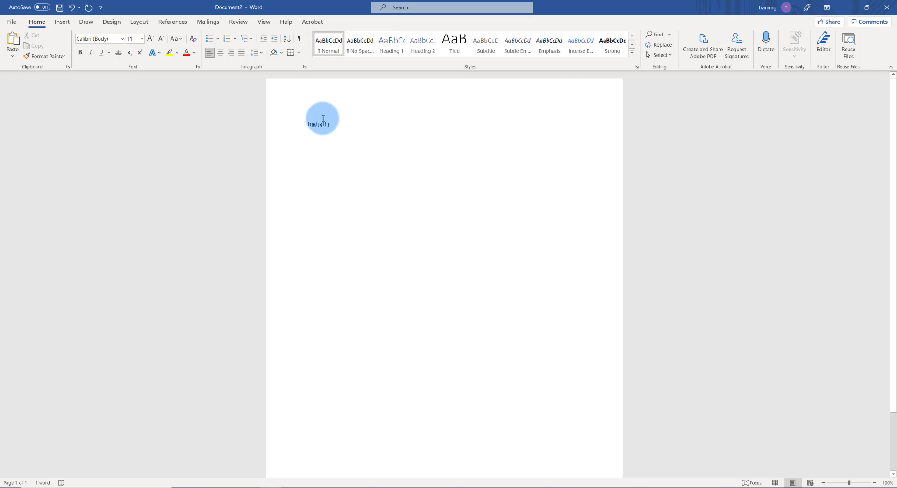
left_click(60, 8)
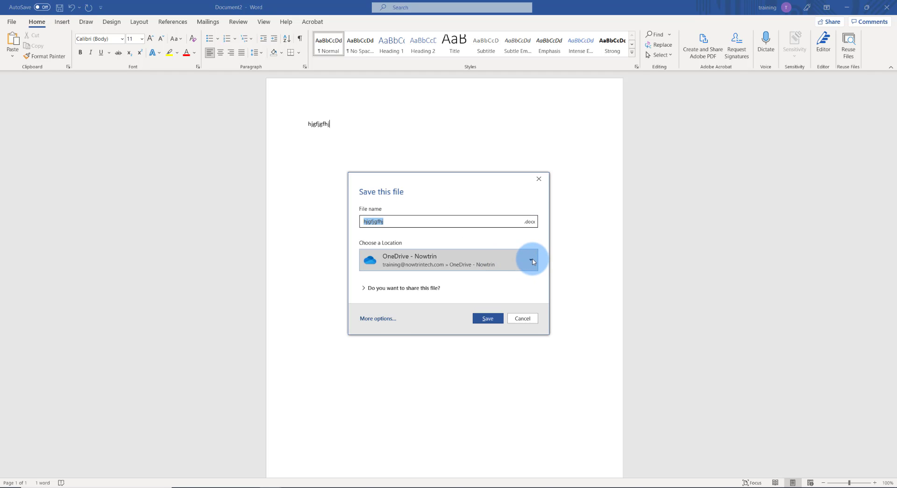
left_click(530, 260)
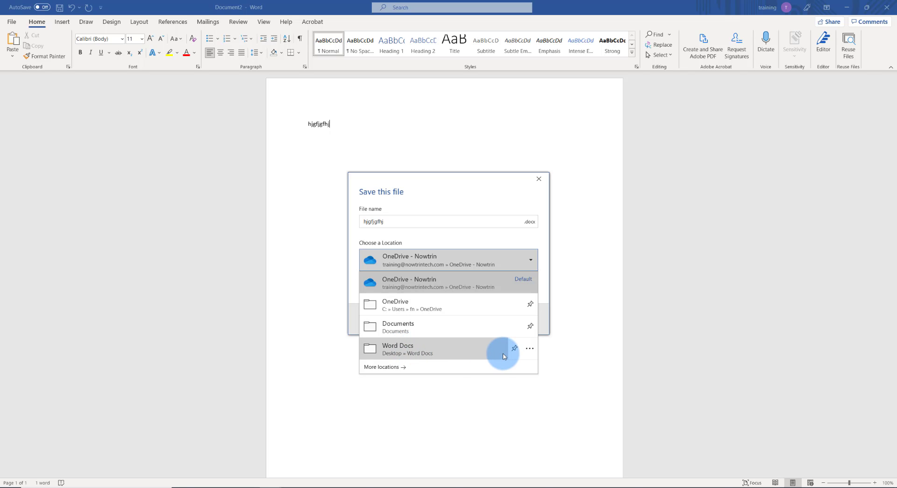
left_click(529, 350)
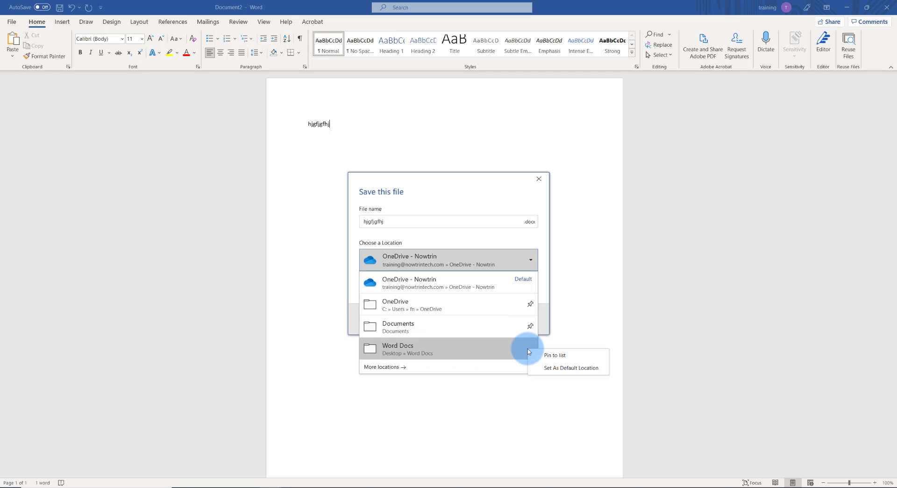
left_click(549, 369)
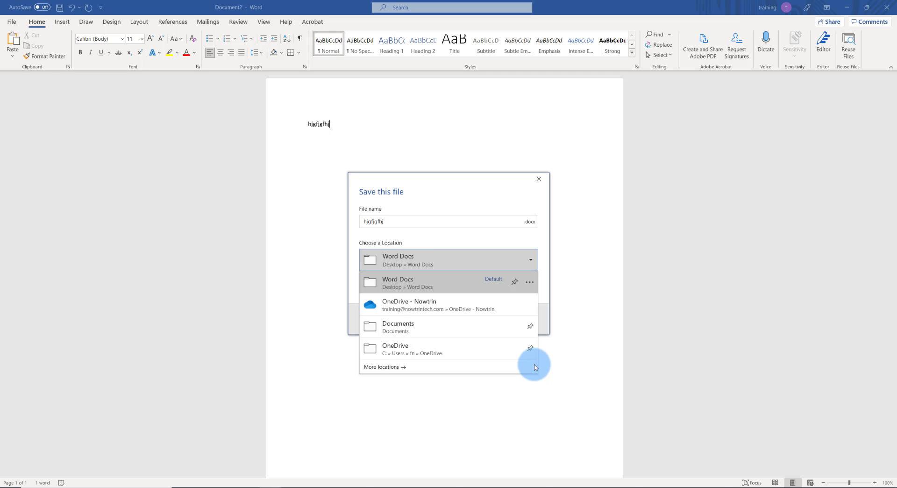
left_click(540, 181)
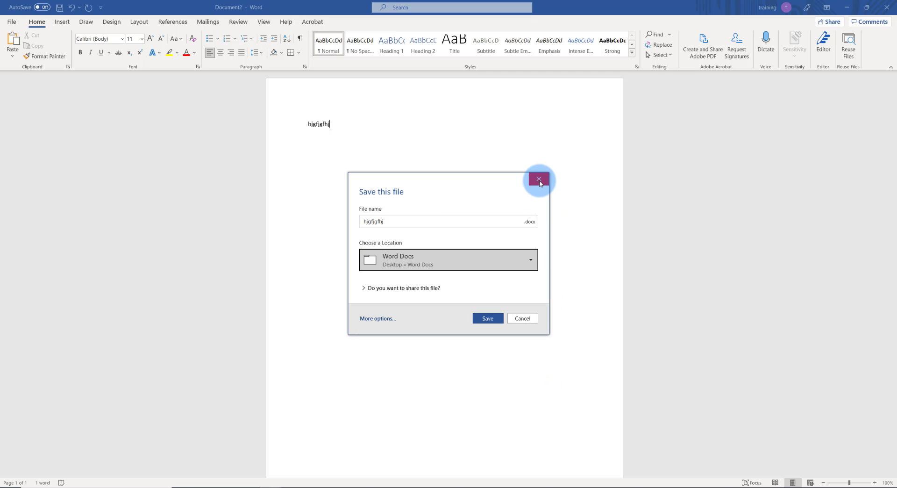
Step: Save the test document to Word Docs, then confirm a new 'fddsf' document defaults there without saving
left_click(491, 319)
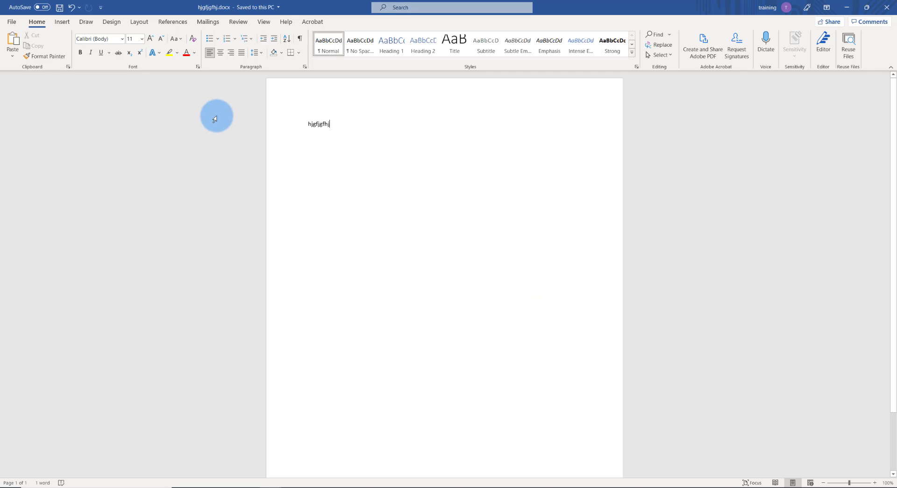
left_click(11, 22)
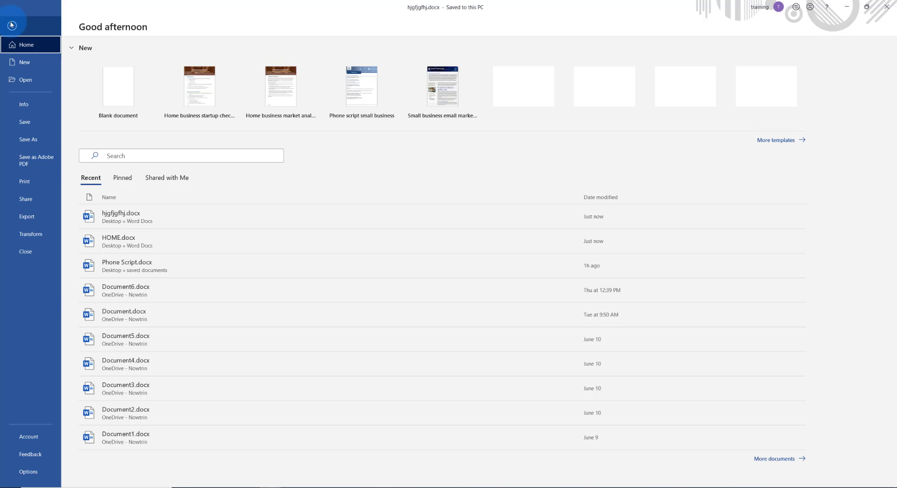
left_click(128, 110)
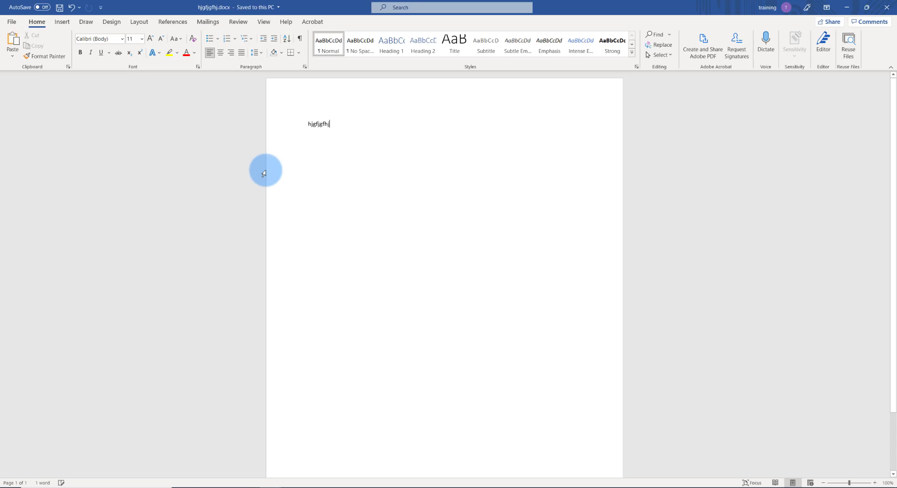
type("fddsf")
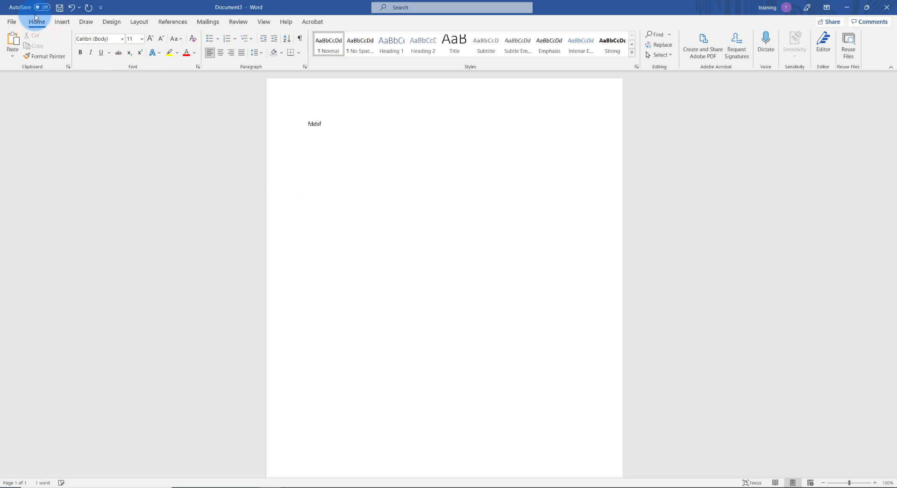
left_click(59, 8)
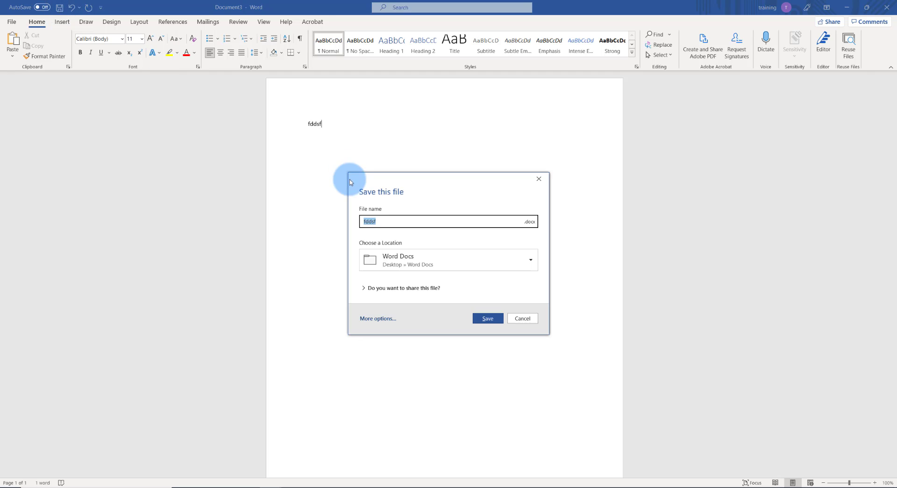
left_click(530, 261)
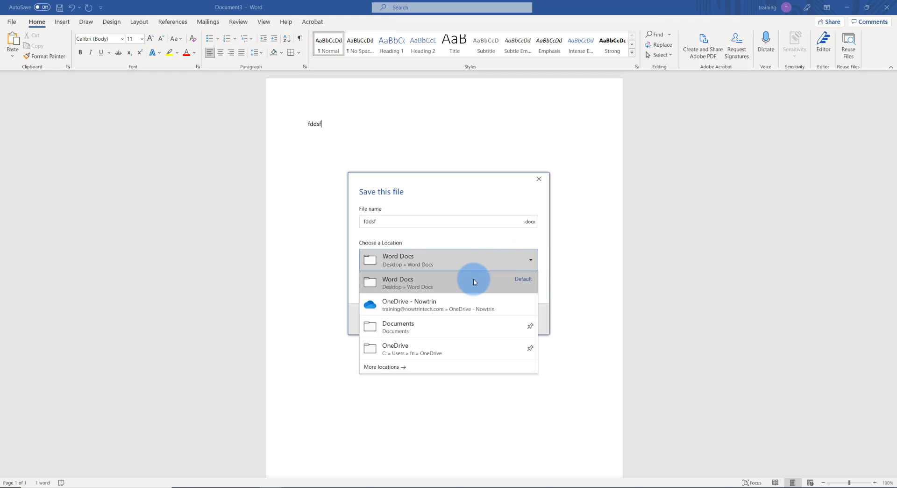
left_click(536, 187)
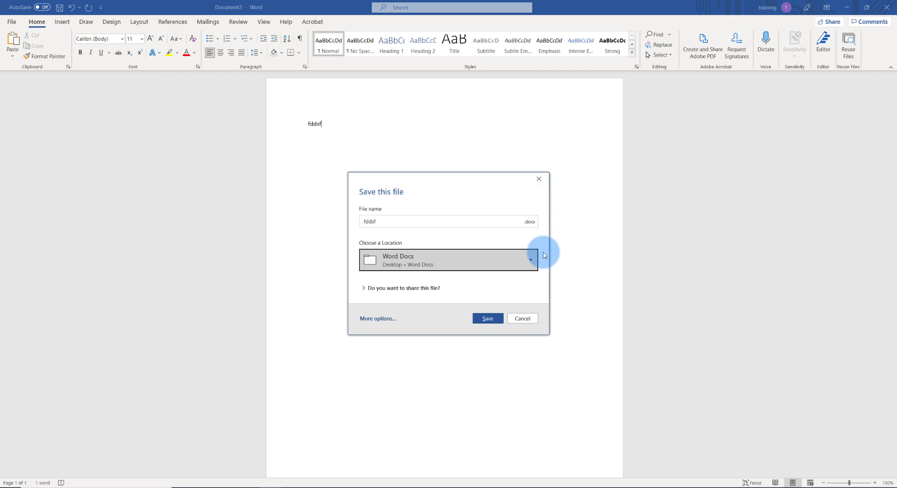
left_click(519, 316)
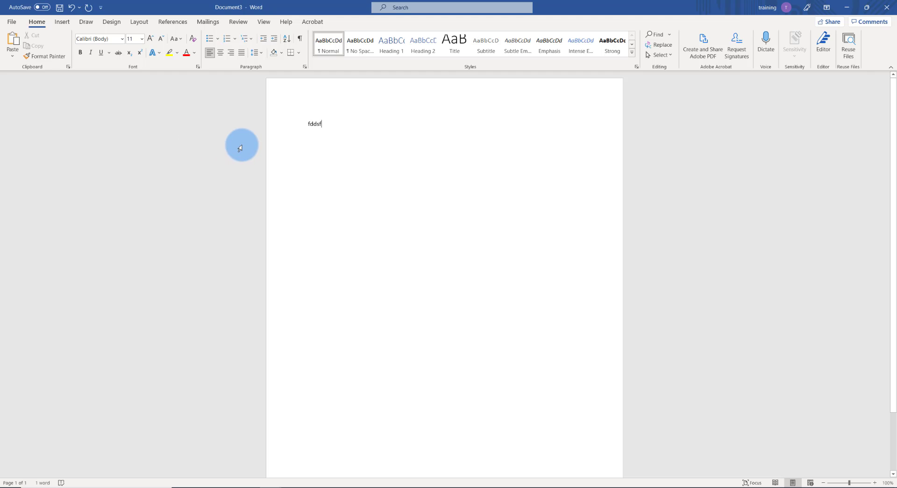
Step: Confirm in Word Options > Save that the default local file location is Desktop's Word Docs, changing nothing
left_click(10, 22)
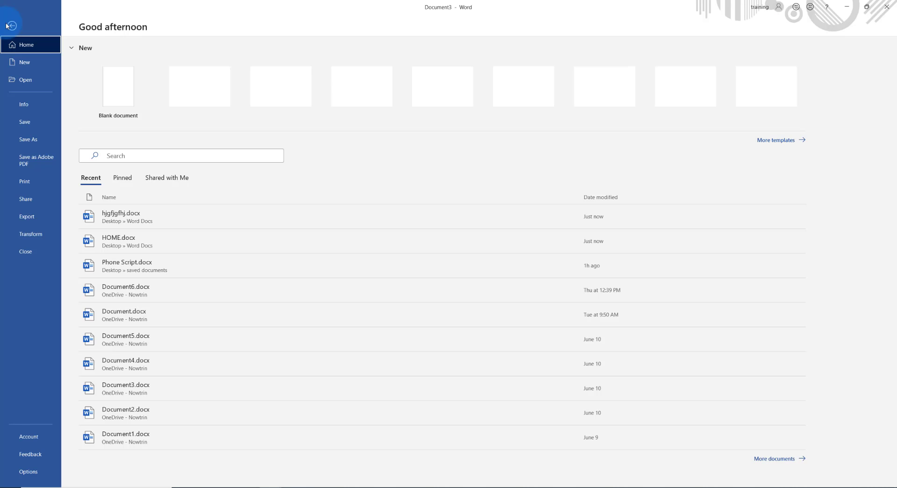
left_click(29, 472)
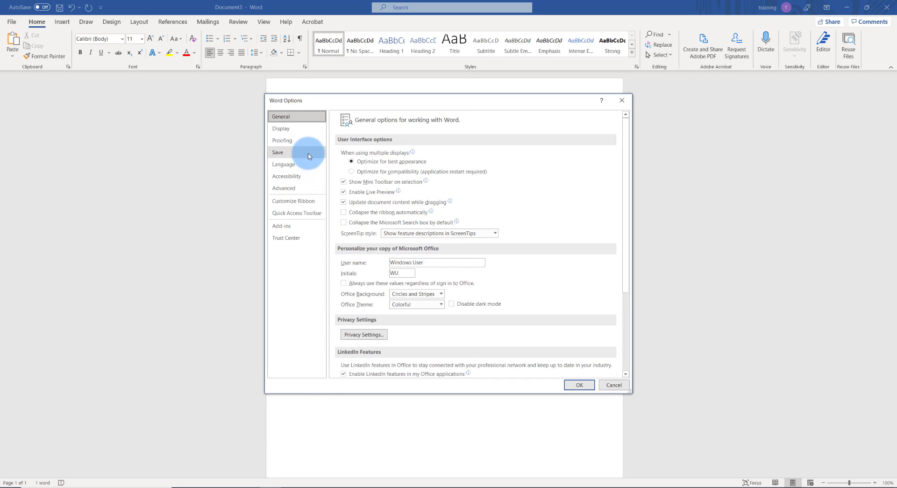
left_click(282, 158)
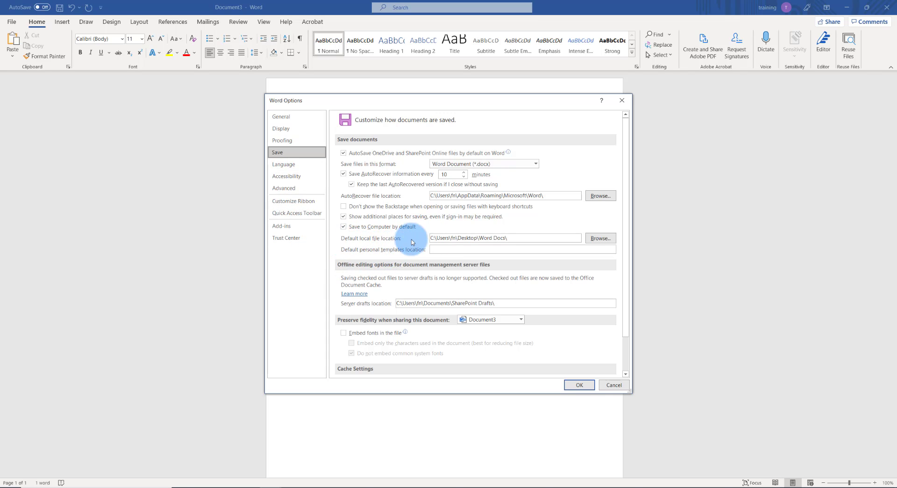
left_click_drag(507, 238, 430, 237)
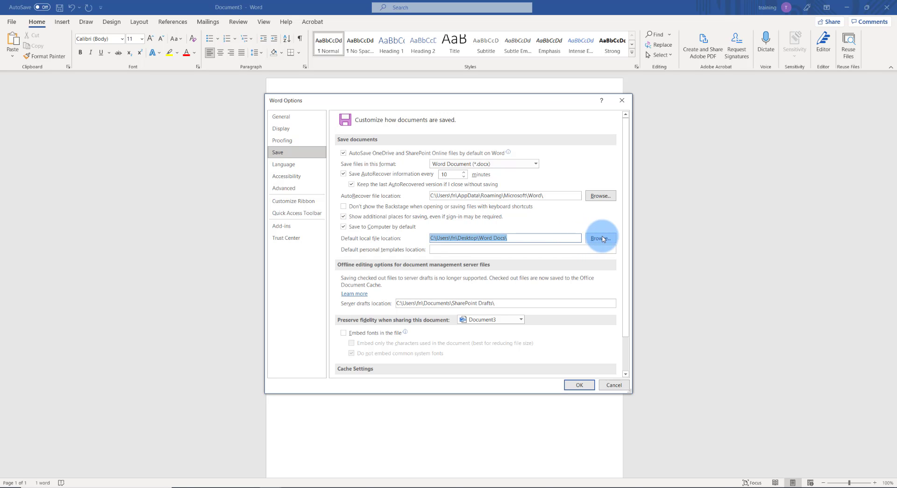
left_click(601, 238)
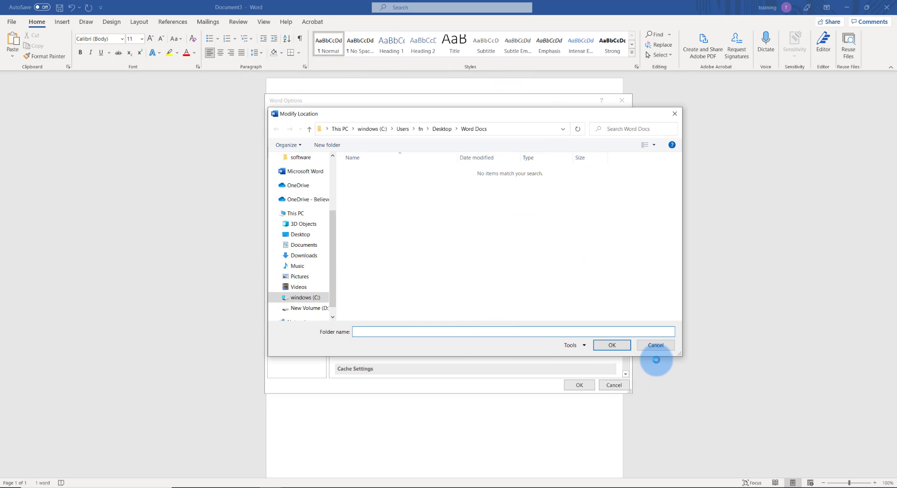
left_click(659, 343)
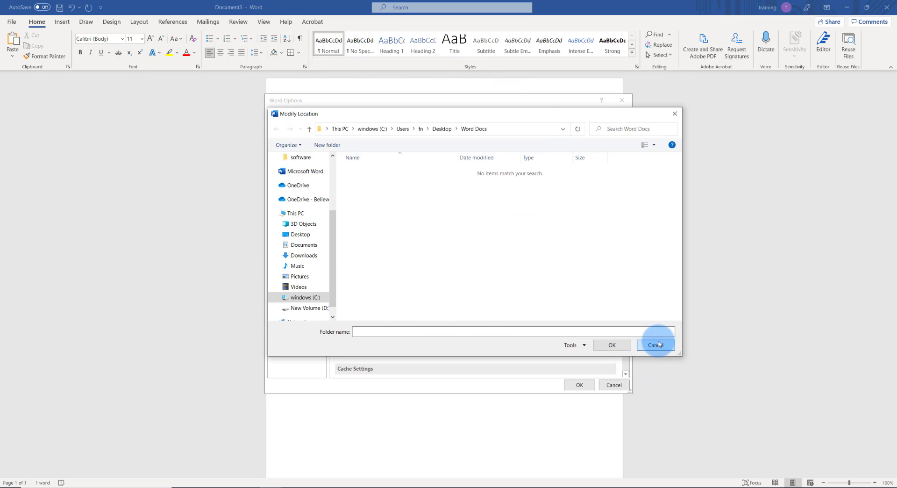
left_click(614, 385)
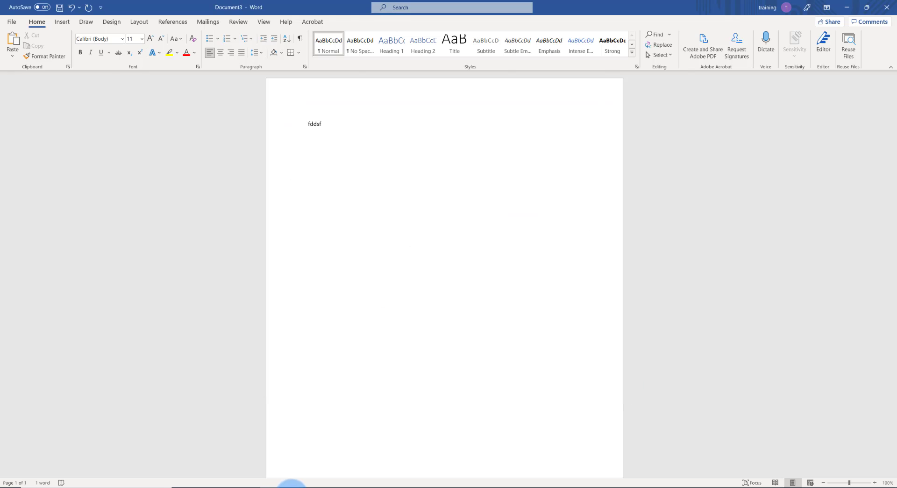
left_click(291, 485)
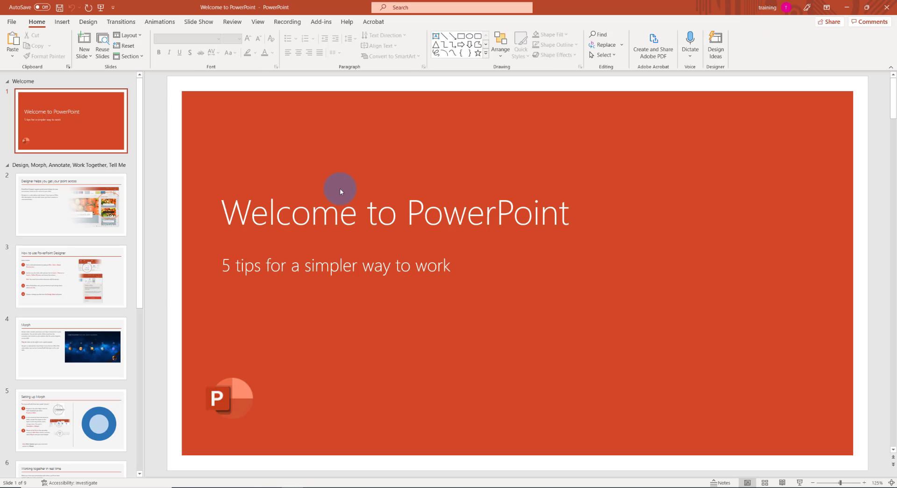
Step: Make Documents PowerPoint's default save location and save the Welcome to PowerPoint presentation there
left_click(60, 9)
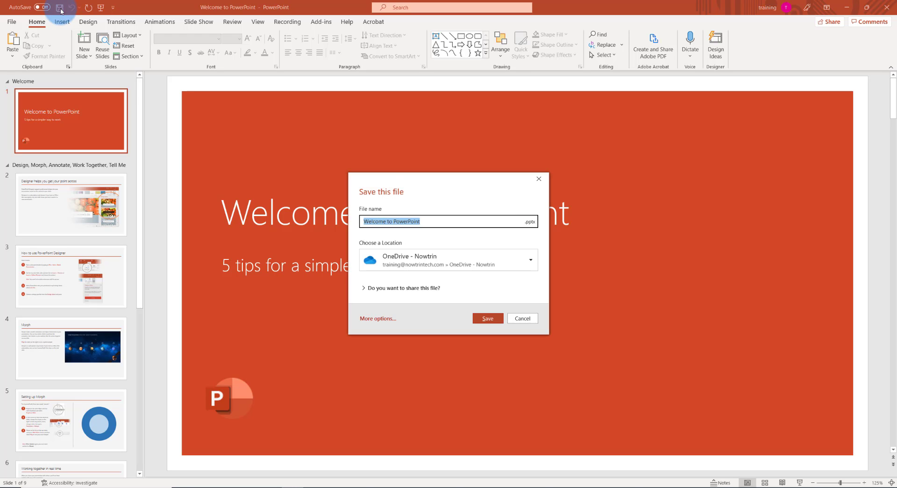
left_click(451, 262)
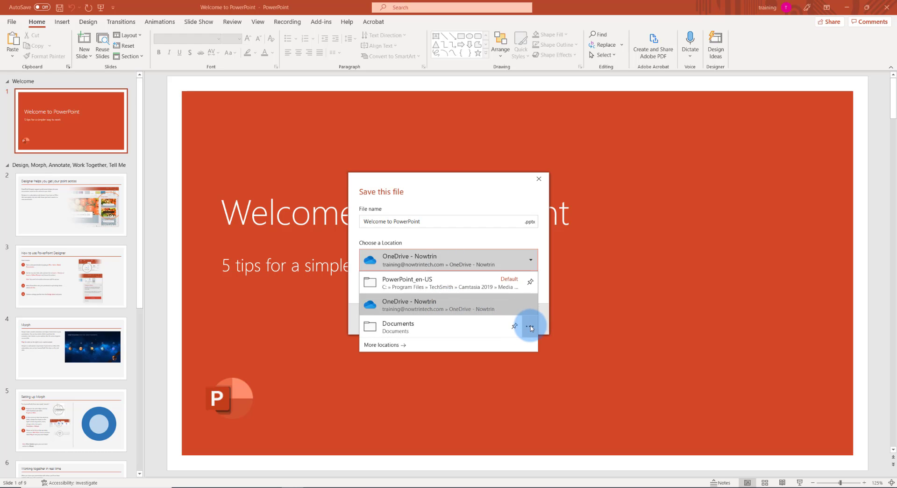
left_click(530, 328)
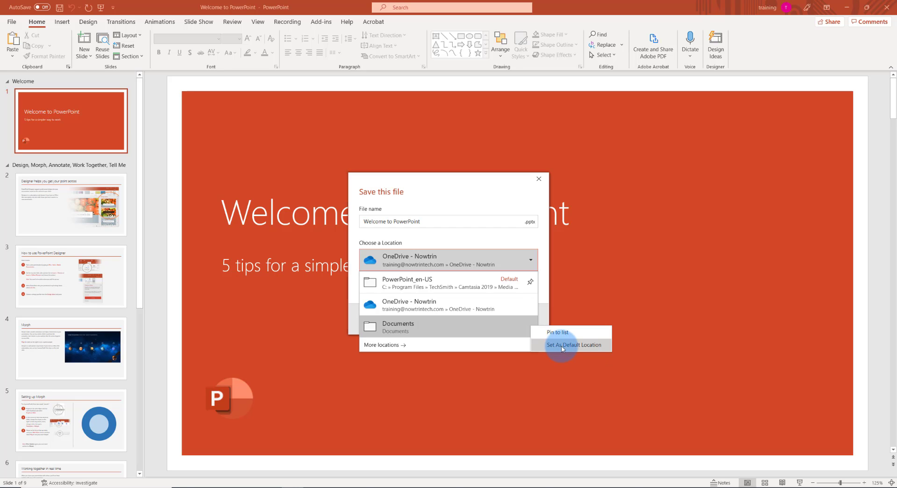
left_click(562, 348)
left_click(545, 323)
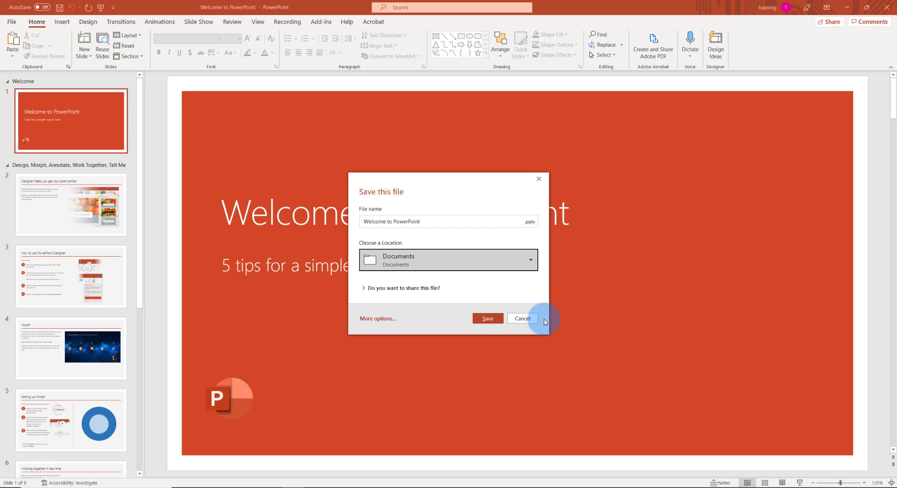
left_click(493, 320)
left_click(13, 23)
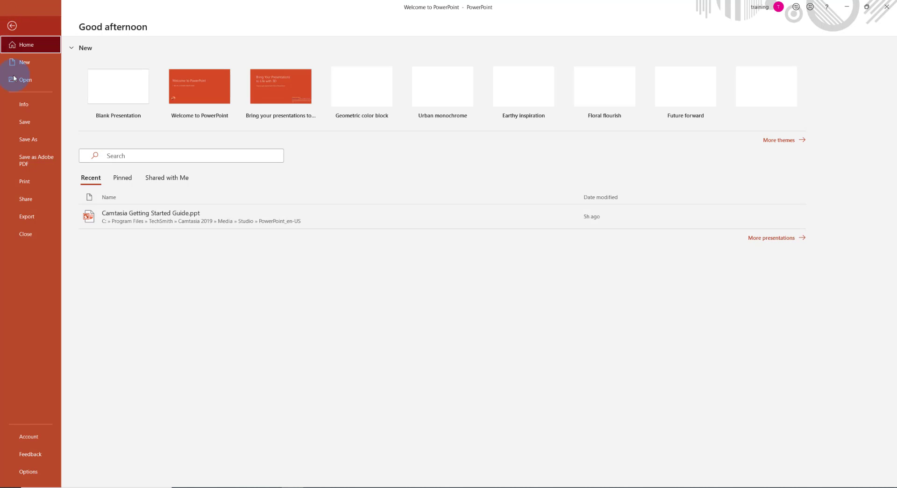
left_click(28, 471)
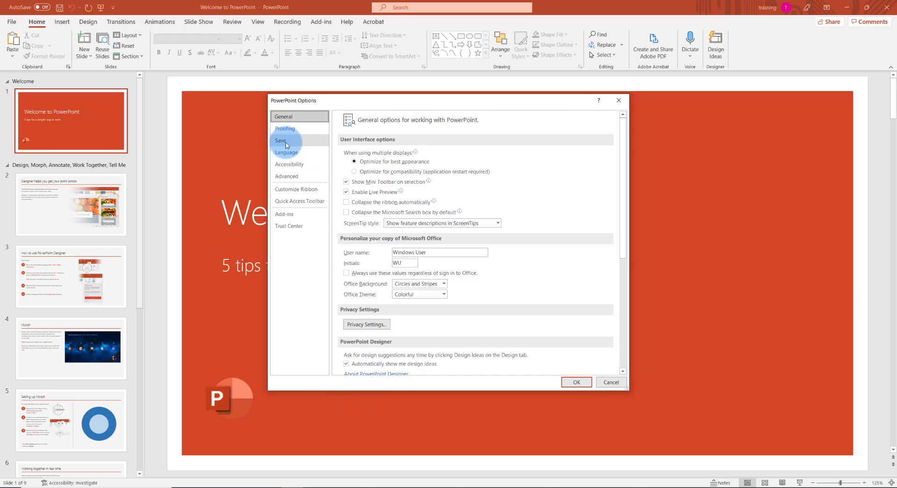
left_click(282, 141)
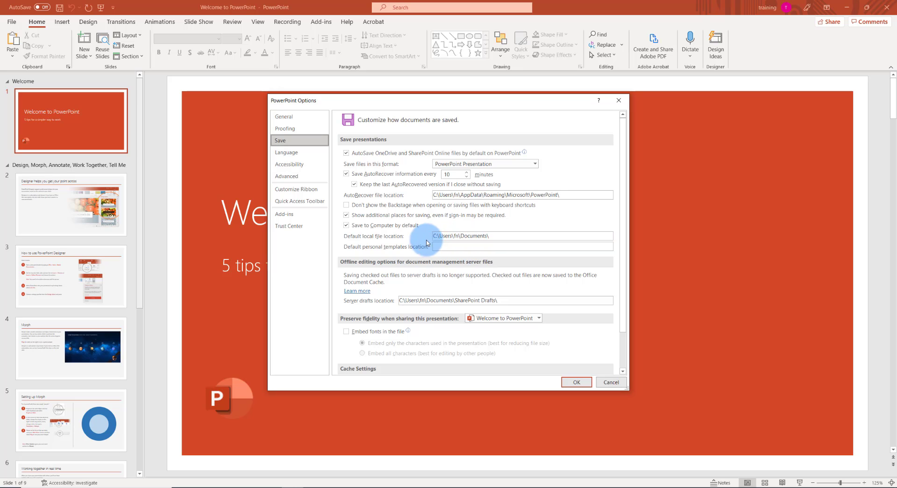
left_click_drag(498, 236, 392, 237)
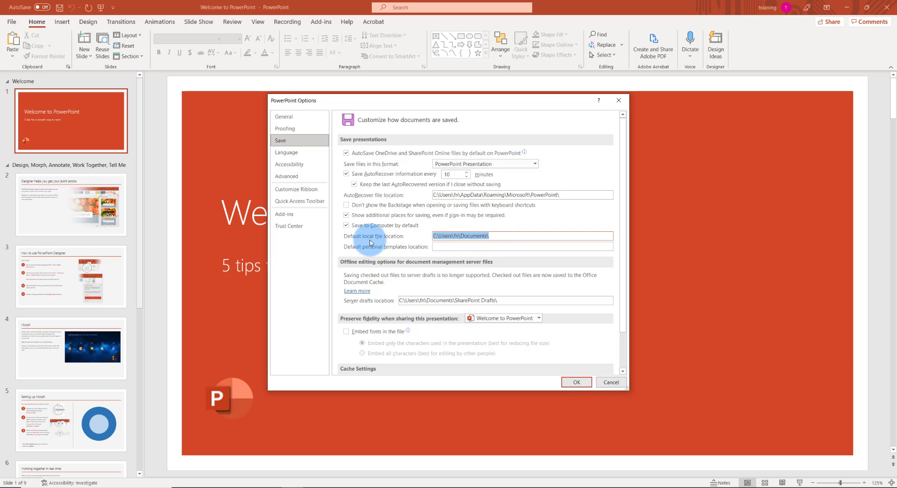
left_click(615, 383)
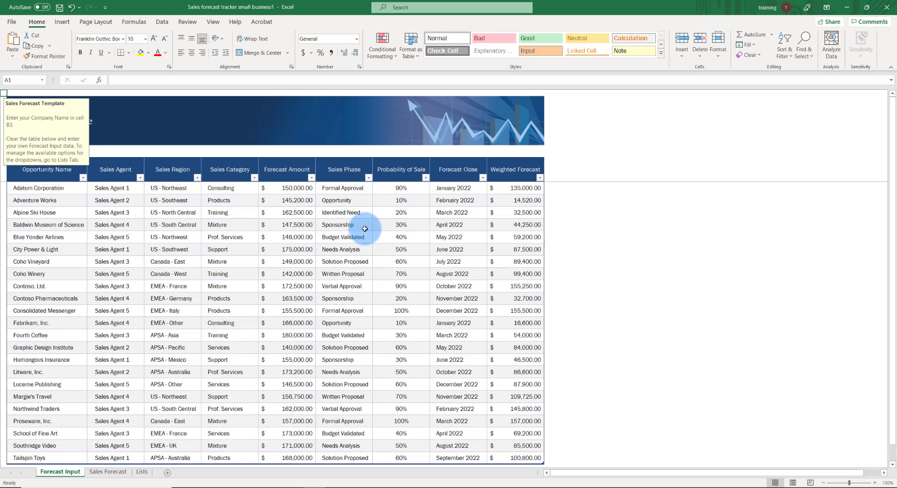
Step: Dismiss the A1 input tip and bring up Excel's full Save As options for the sales forecast workbook
left_click(605, 215)
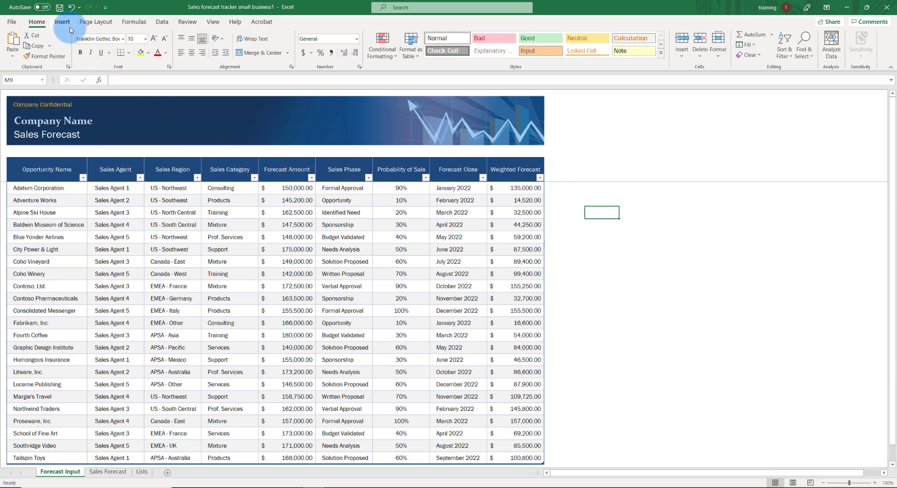
left_click(60, 8)
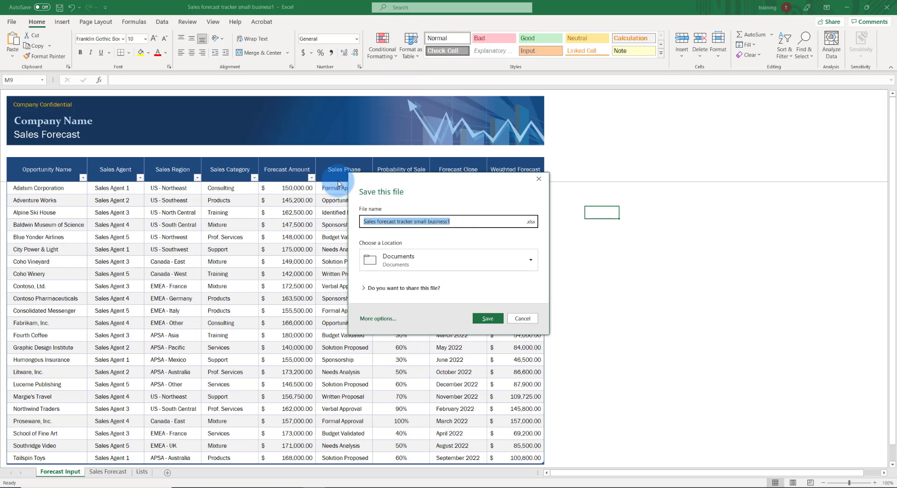
left_click(532, 261)
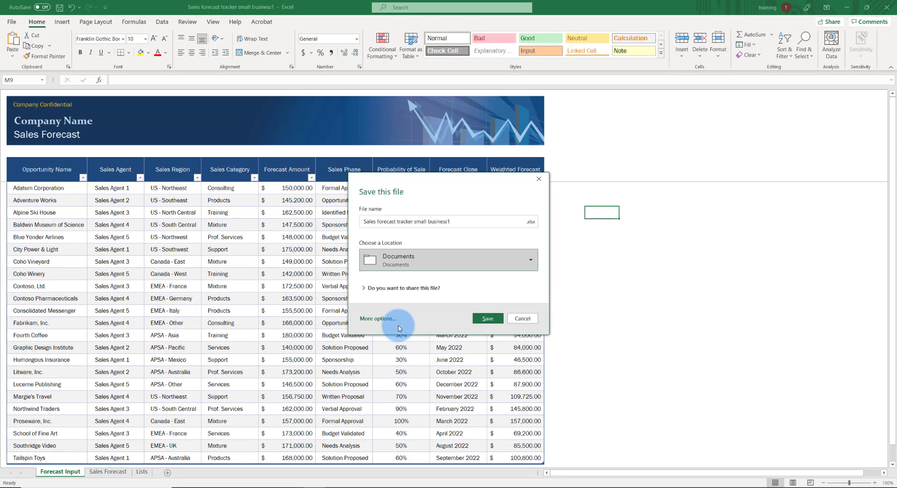
left_click(390, 322)
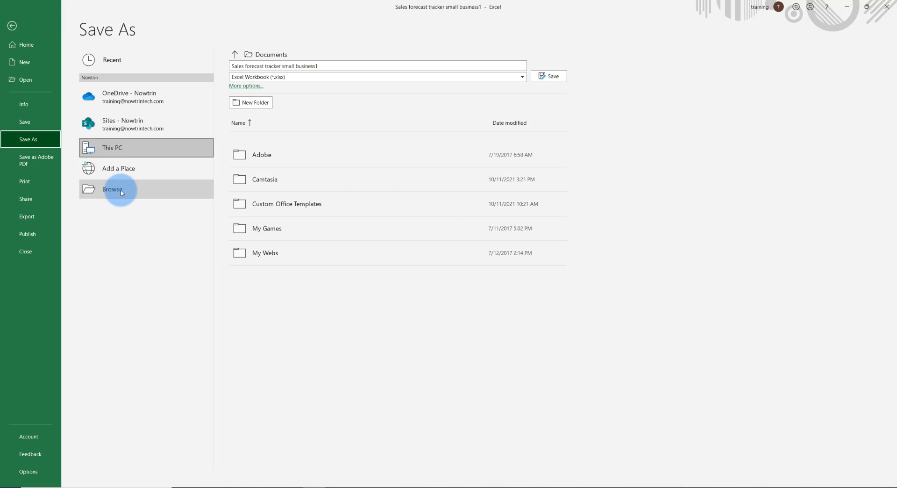
Step: Create a new Excel folder on the Desktop and save the sales forecast workbook inside it
left_click(120, 190)
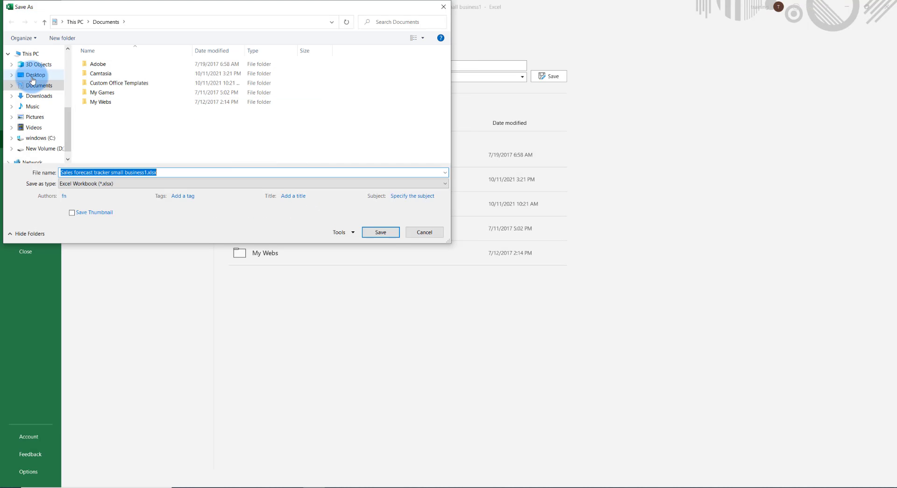
left_click(38, 75)
left_click(107, 67)
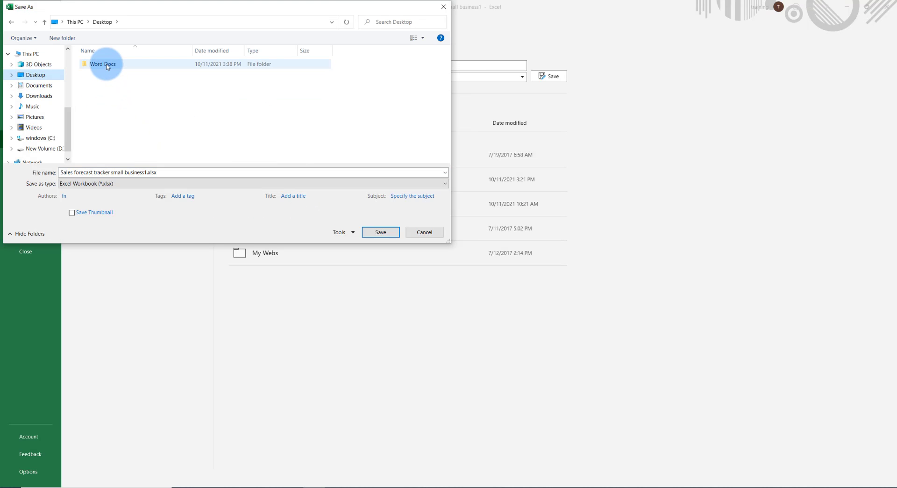
left_click(62, 37)
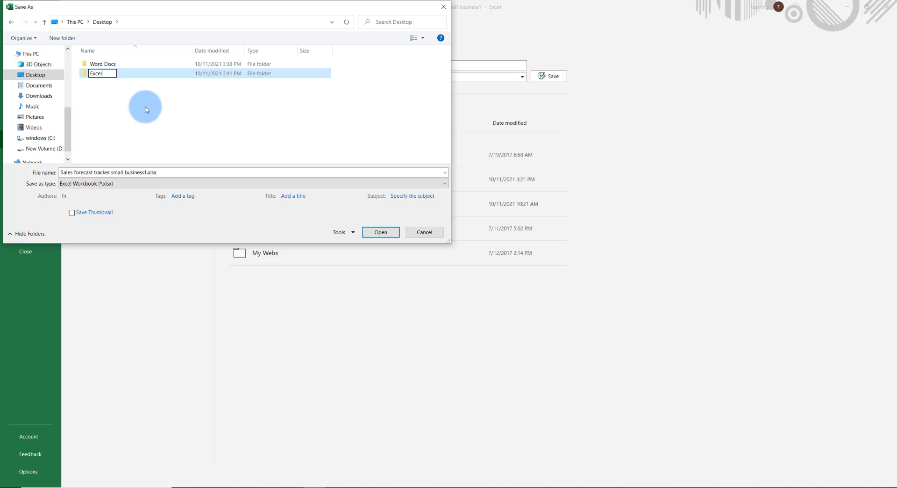
left_click(145, 110)
double_click(96, 73)
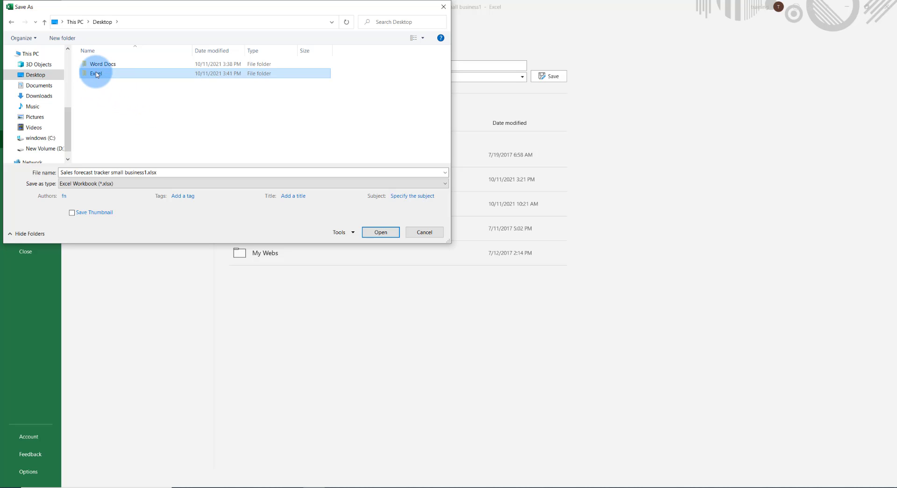
left_click(381, 233)
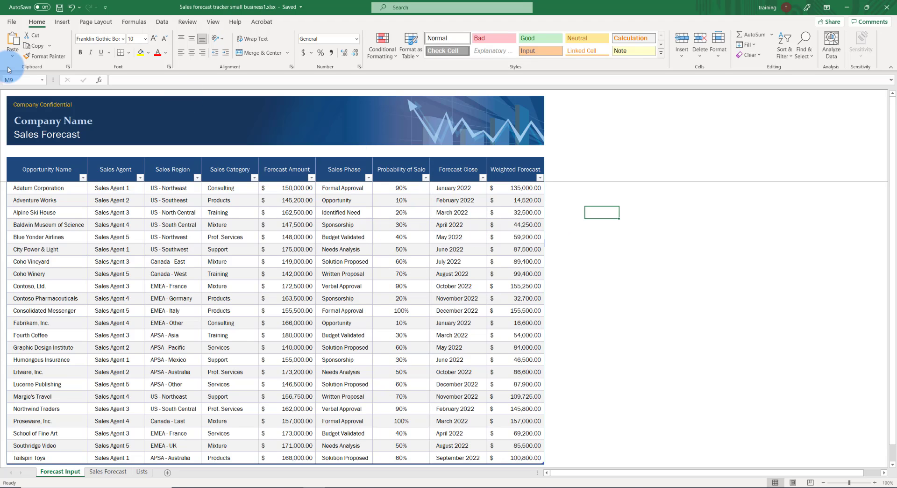
Step: Create a new blank workbook and enter 'vvzxcvxv' in cell F11
left_click(12, 23)
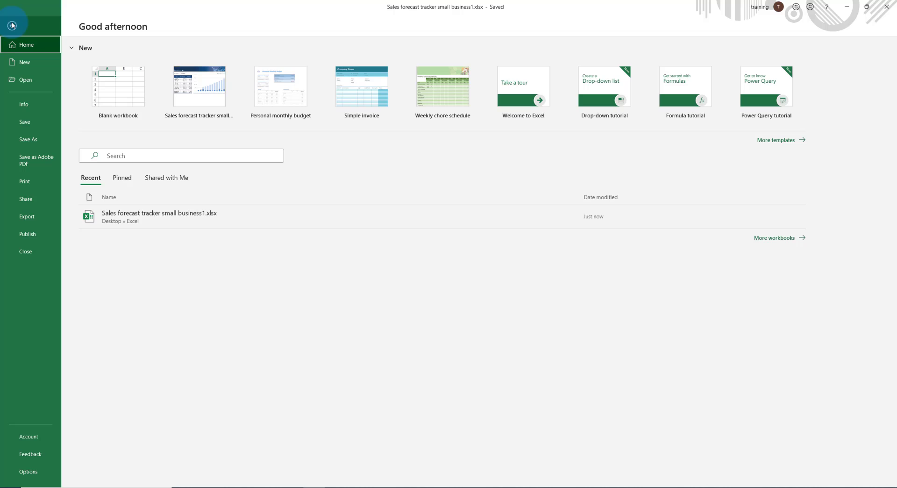
left_click(29, 63)
key("Escape")
key("ctrl+n")
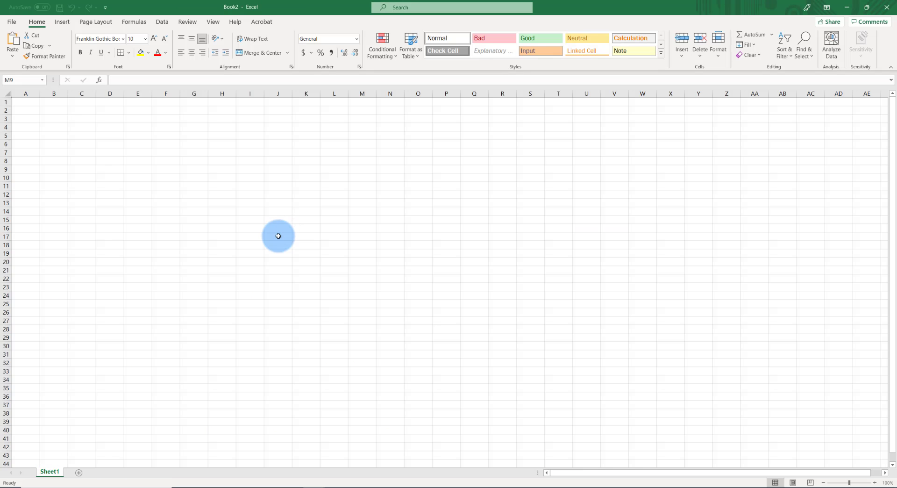
left_click(175, 190)
type("vvzxcvxv")
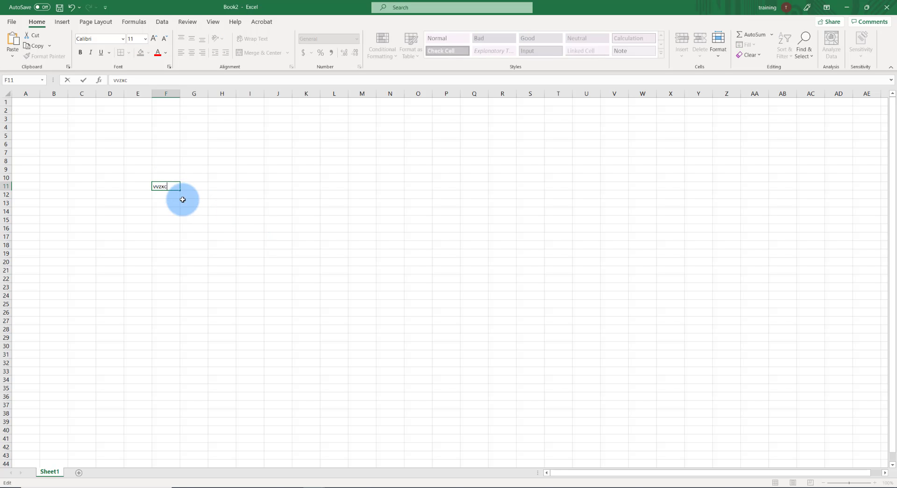
Step: Make the Desktop Excel folder the default save location and save the workbook as Book2.xlsx
left_click(59, 8)
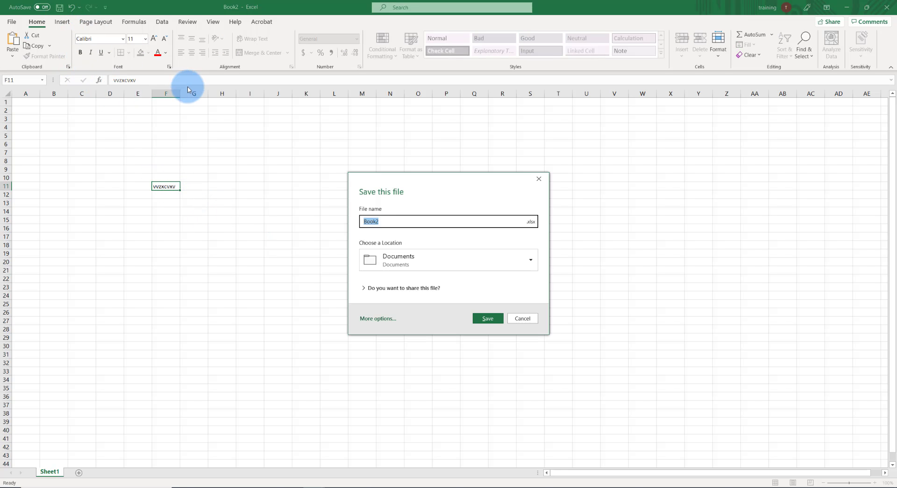
left_click(493, 260)
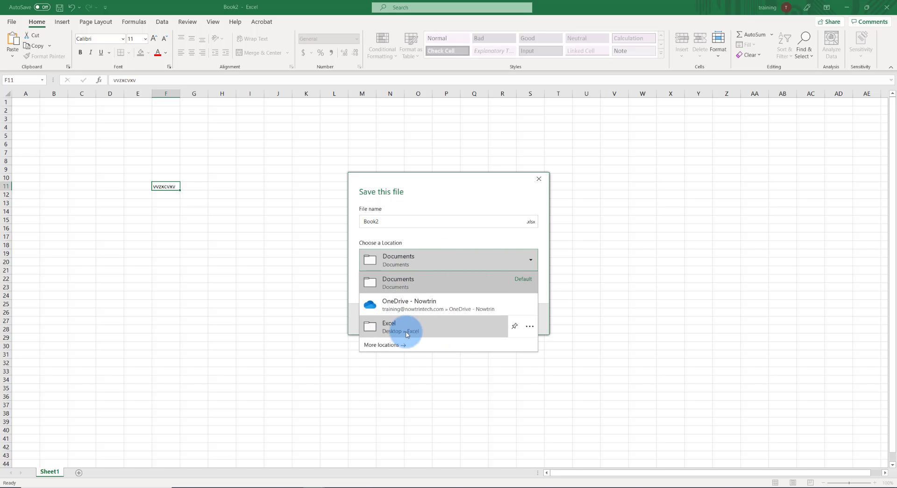
left_click(529, 327)
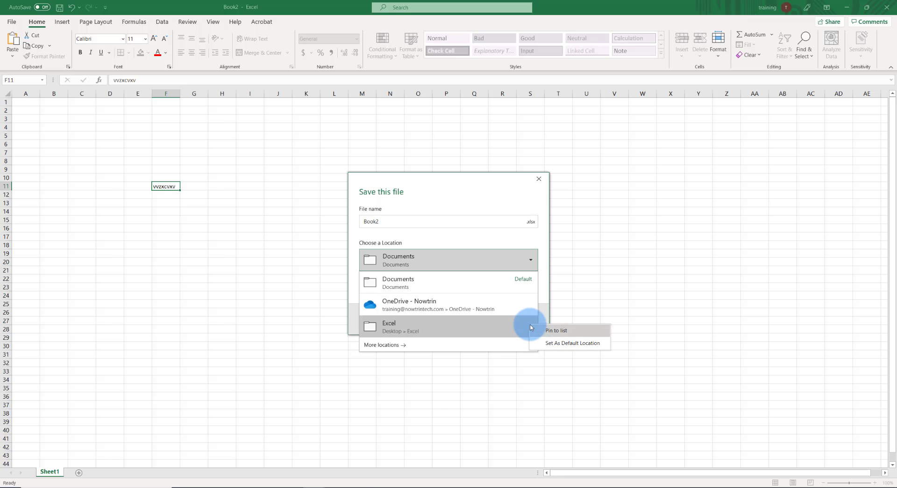
left_click(557, 344)
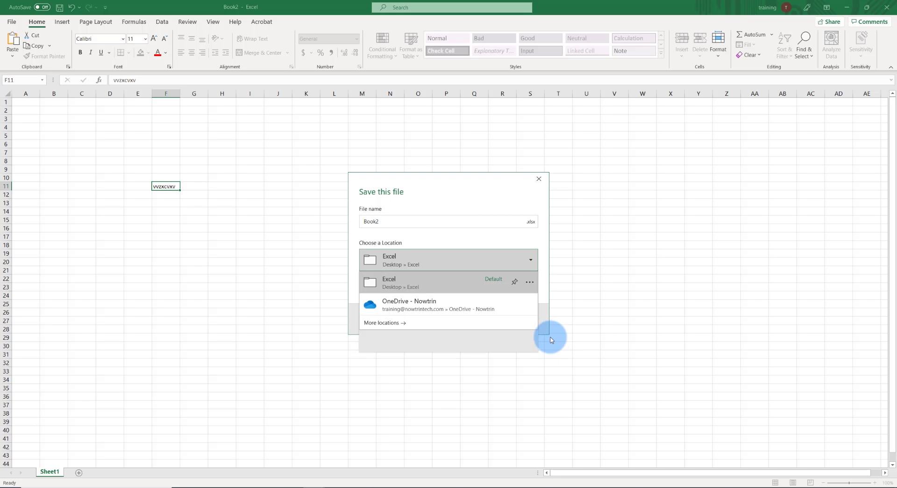
left_click(552, 339)
left_click(496, 317)
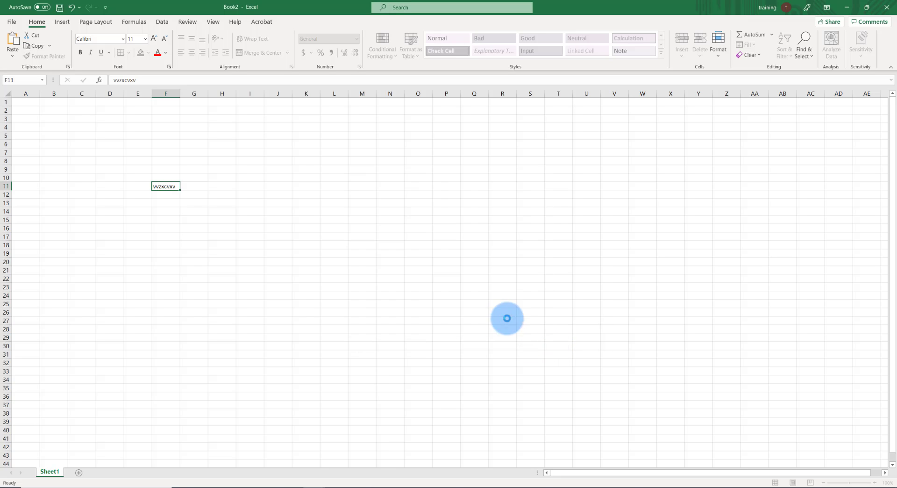
left_click(456, 275)
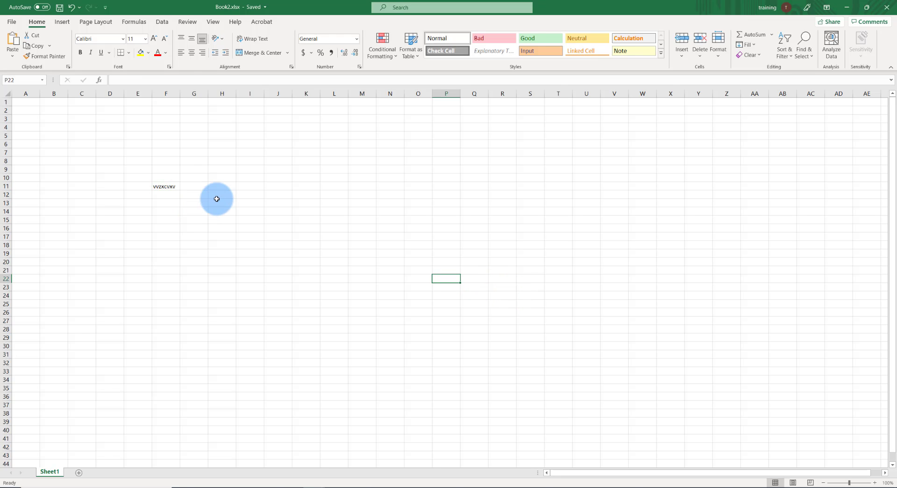
Step: Create a new blank workbook, Book3, and enter 'cxvzv' in cell A1
left_click(12, 23)
left_click(25, 62)
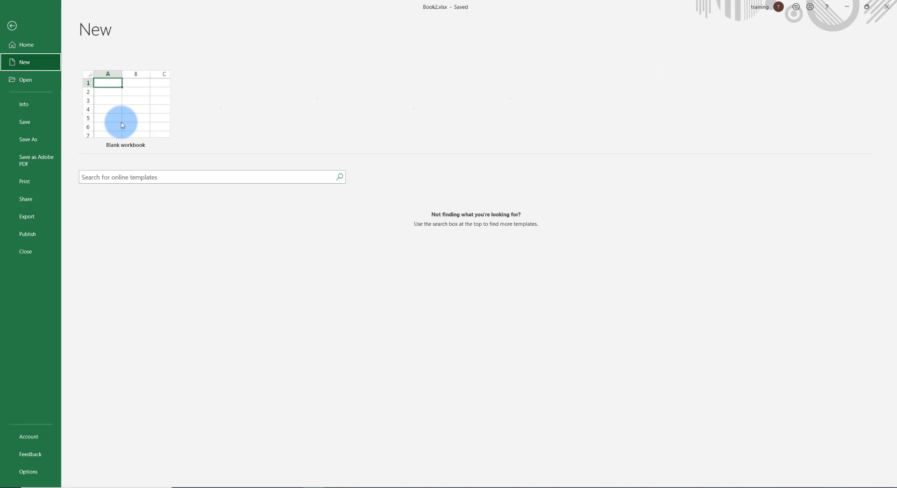
left_click(111, 94)
type("cx")
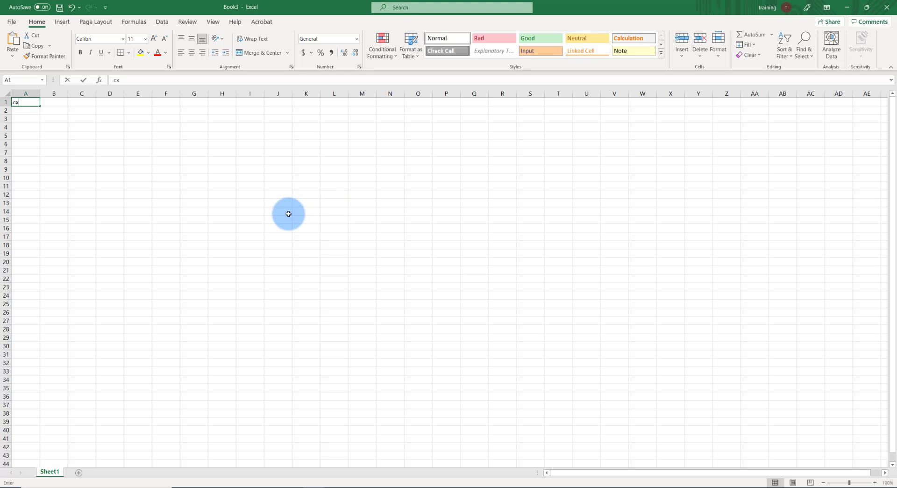
key("ctrl+Return")
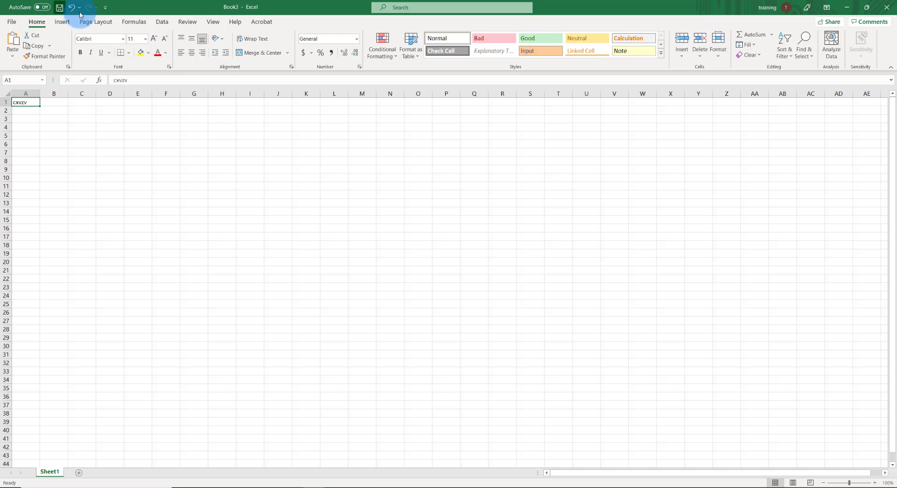
Step: Confirm the Save dialog offers the Desktop Excel folder, cancel, and show the File home page
left_click(59, 8)
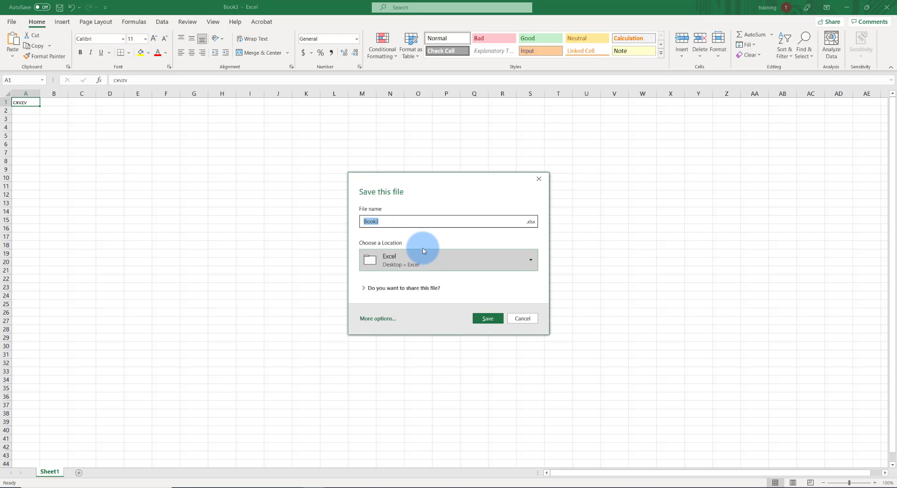
left_click(504, 265)
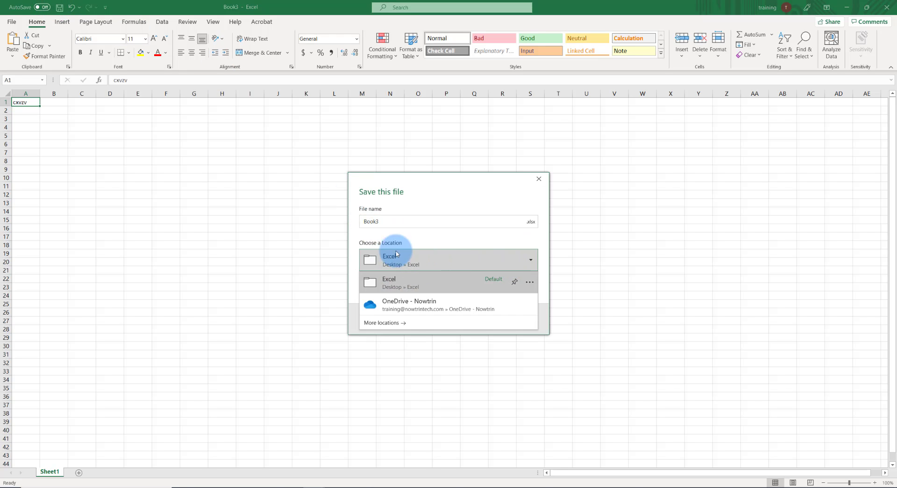
left_click(567, 274)
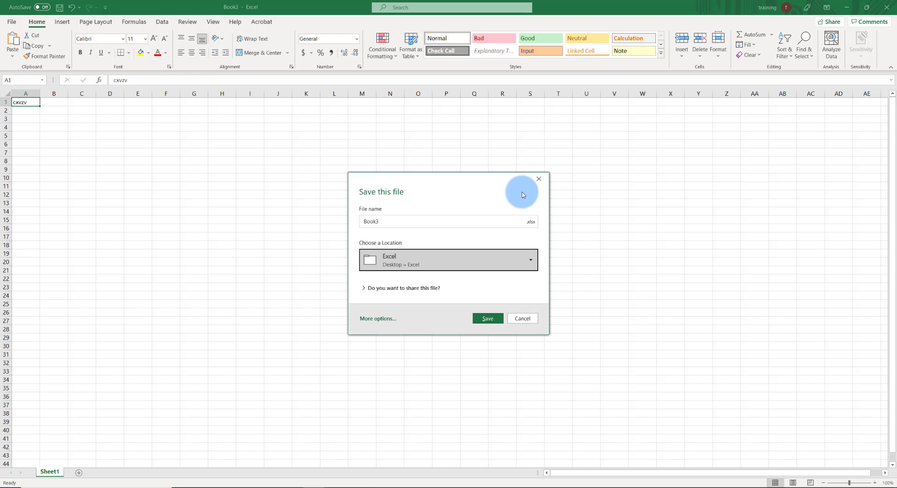
left_click(539, 179)
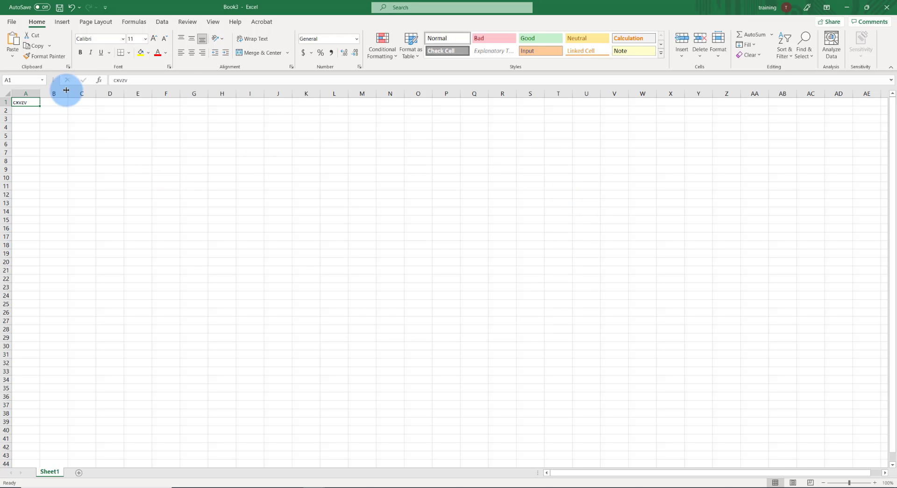
left_click(12, 22)
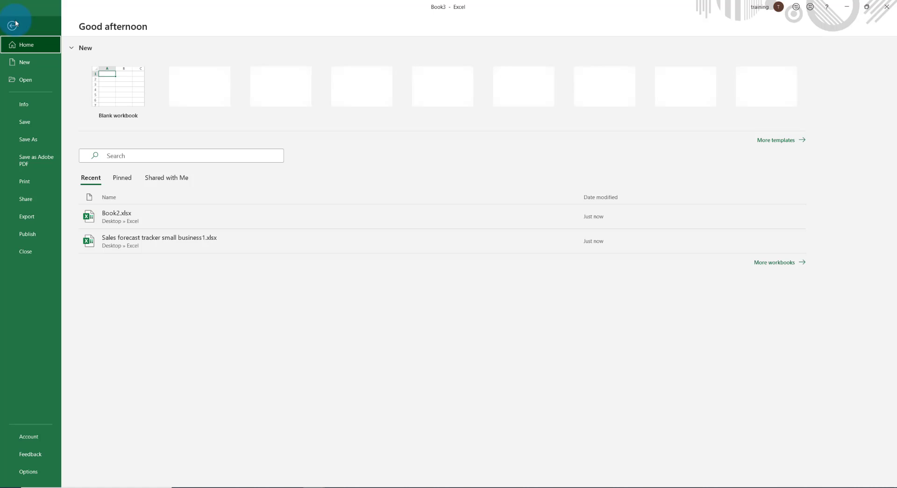
Step: Verify Excel's Save options list Desktop\Excel as the default local file location, then close them unchanged
left_click(28, 470)
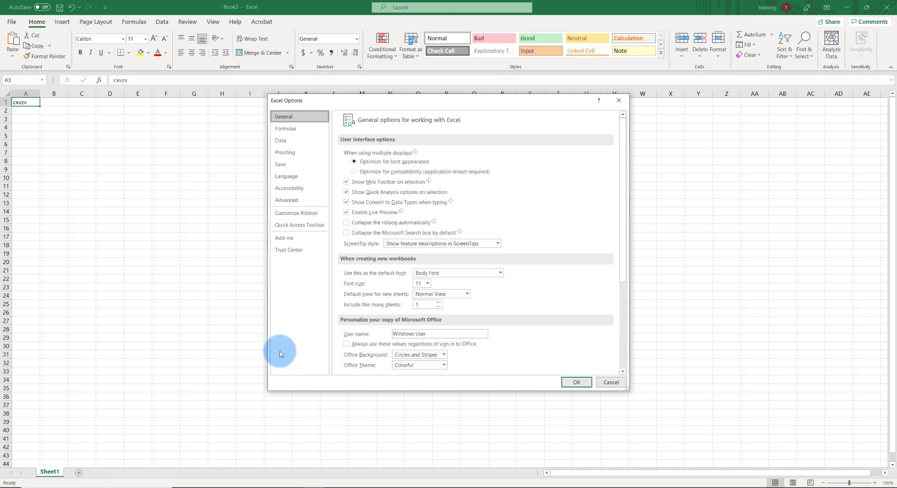
left_click(284, 164)
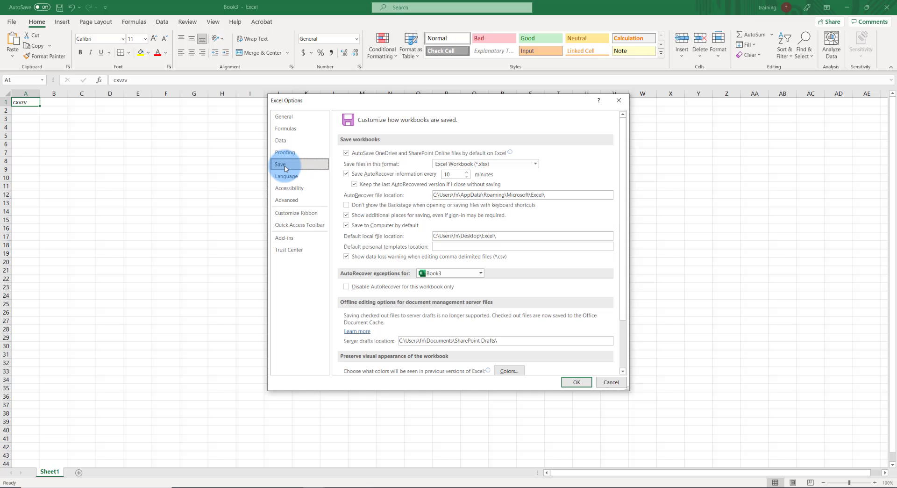
double_click(512, 235)
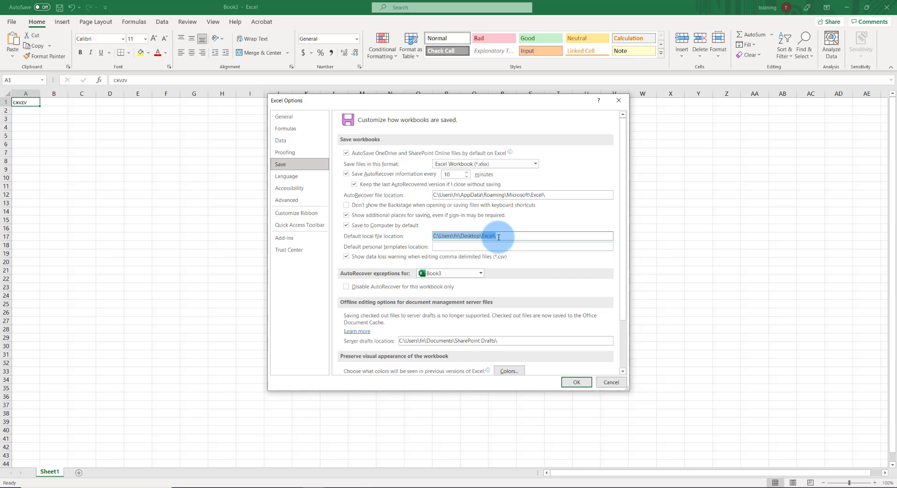
key("Escape")
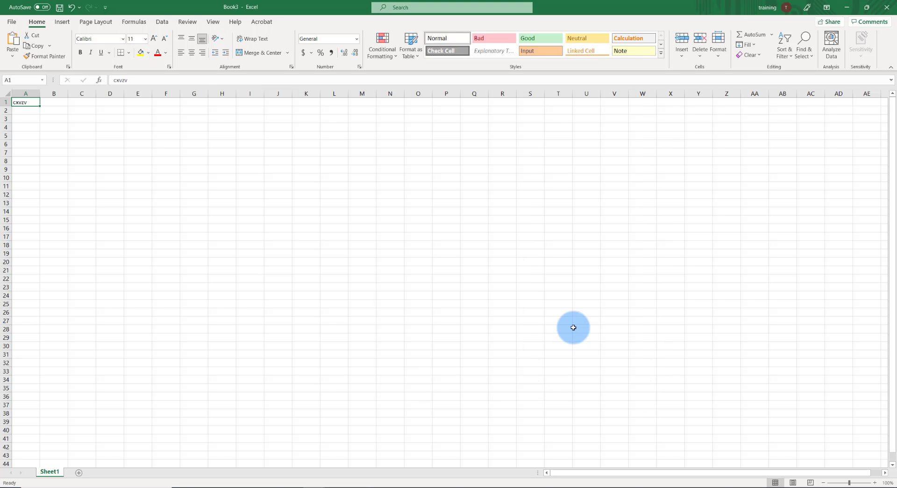